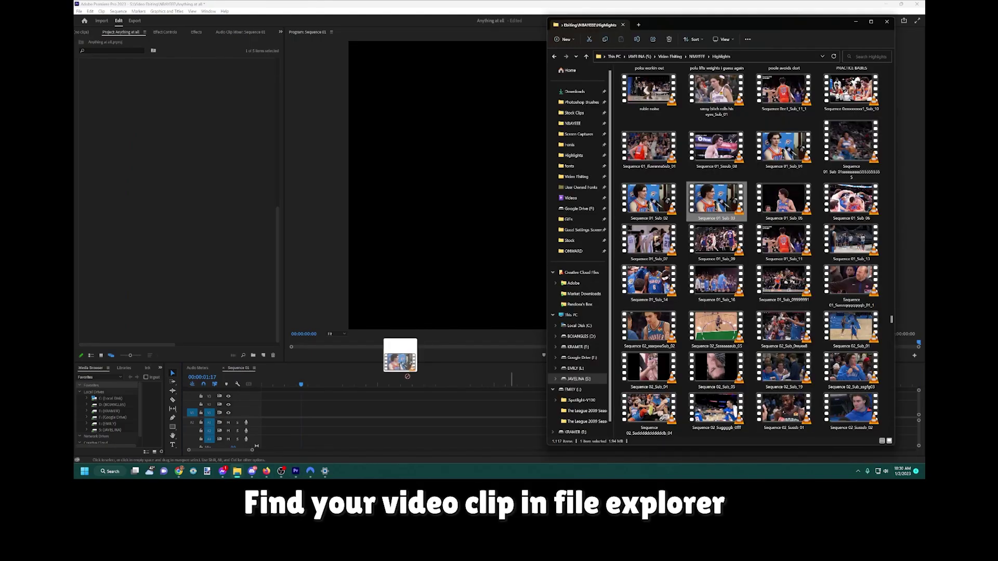
Drag the OKC player clip from the Highlights folder onto the empty Premiere timeline.
left_click_drag(408, 376, 306, 403)
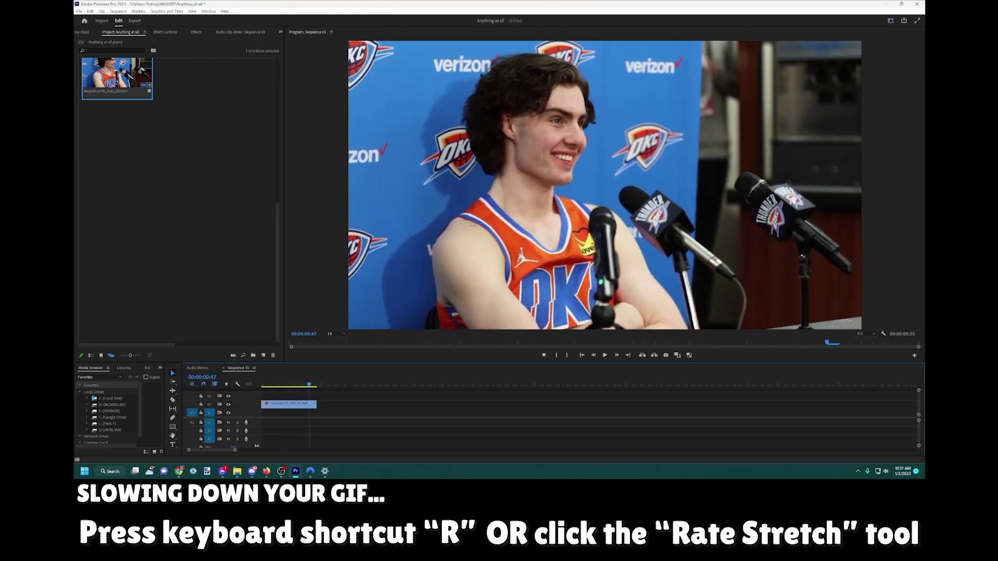
Rate-stretch the clip longer to slow it down, then replay it several times to check the speed.
key("r")
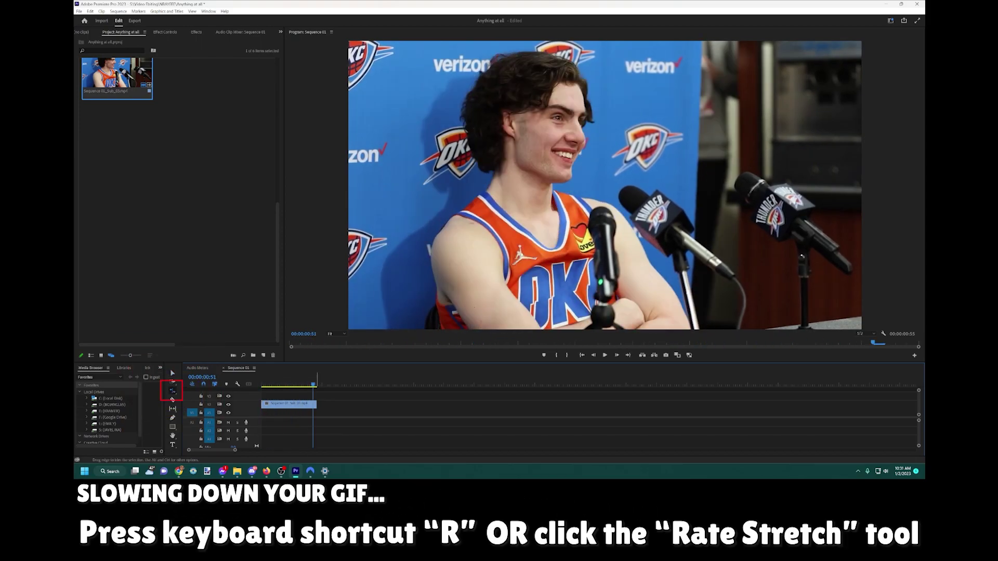
left_click_drag(315, 405, 343, 404)
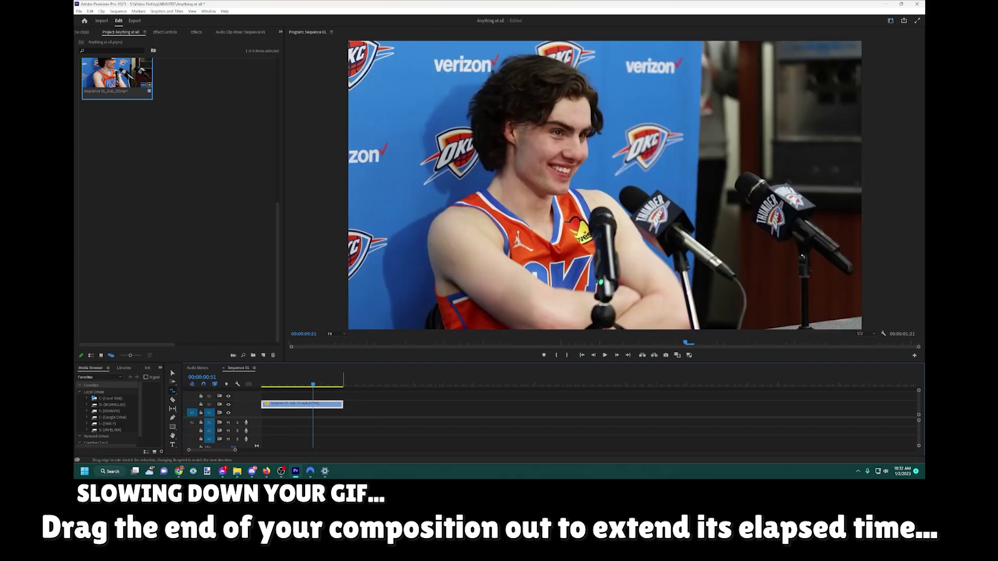
key("space")
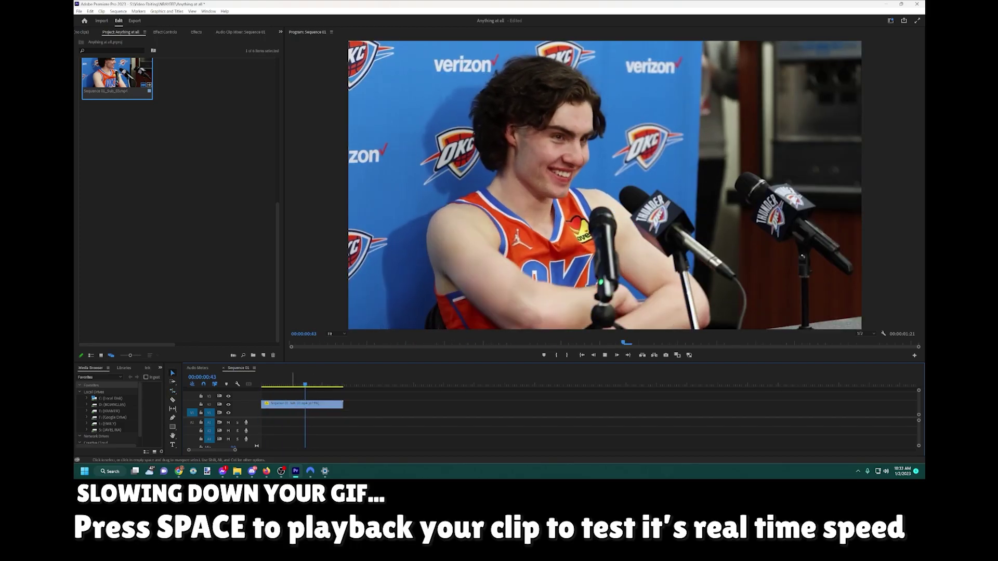
key("space")
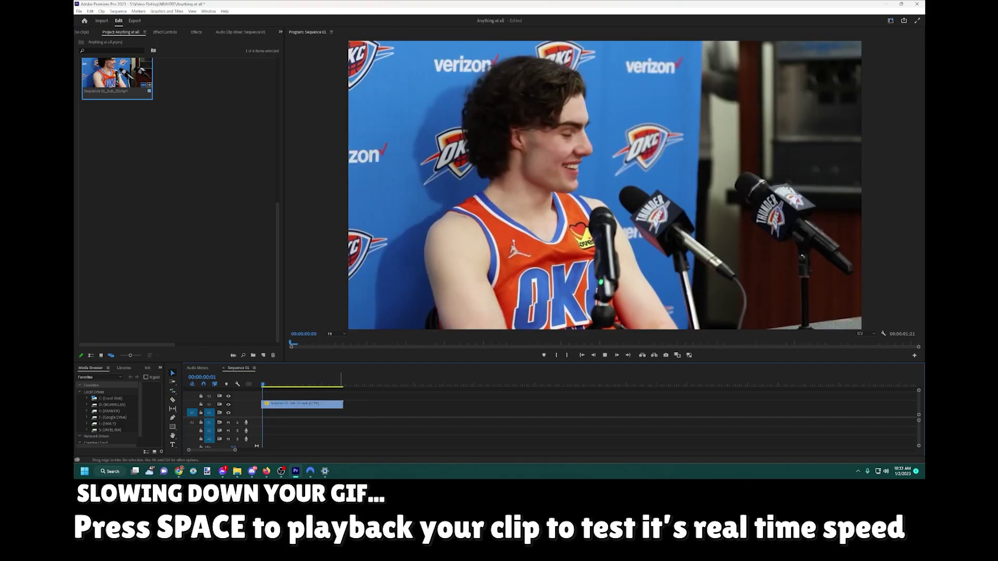
key("space")
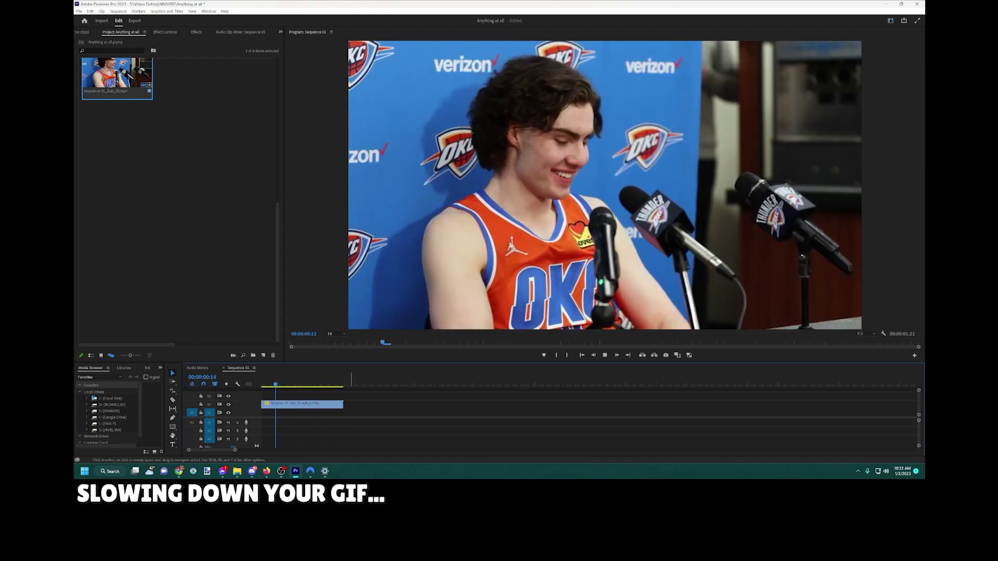
key("space")
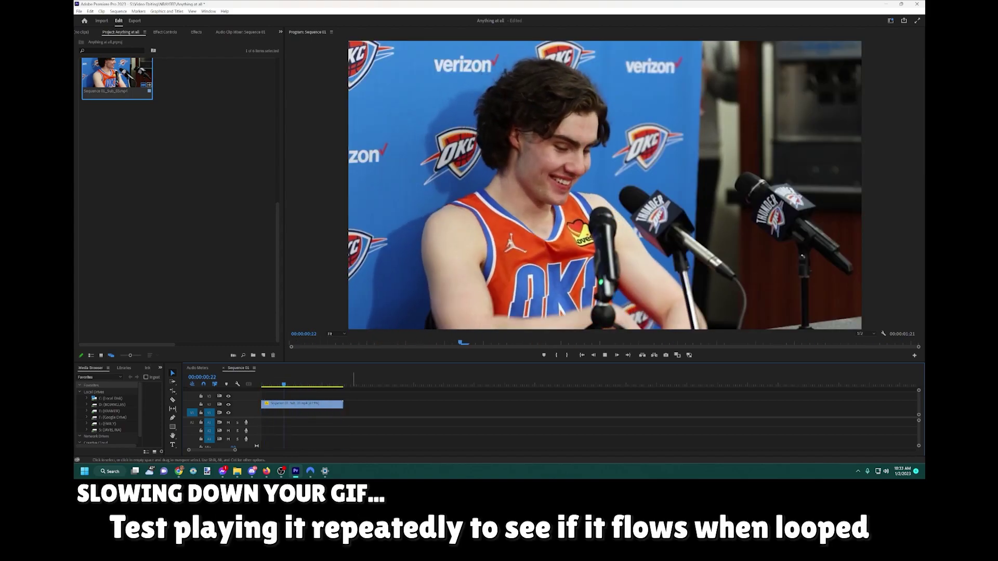
key("space")
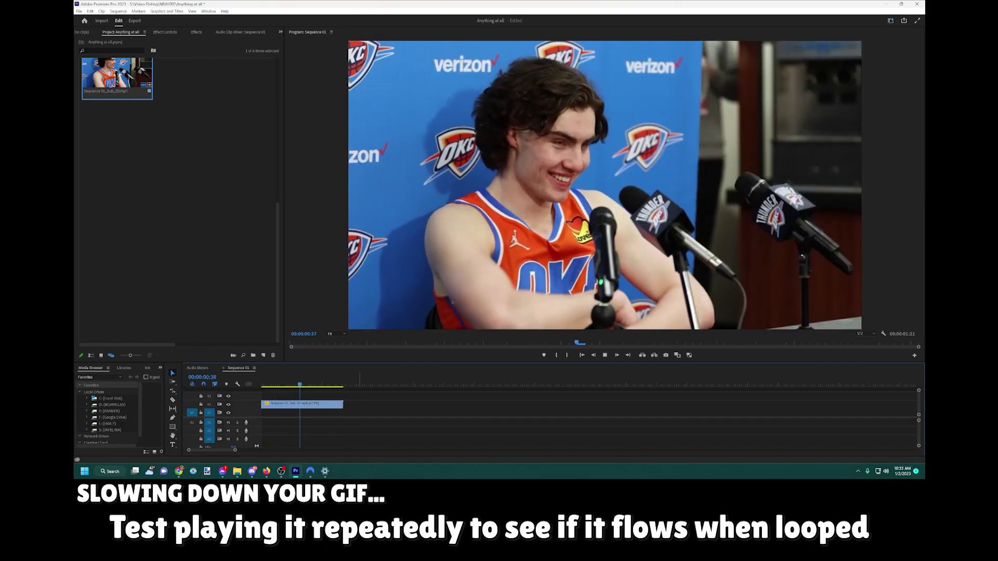
key("space")
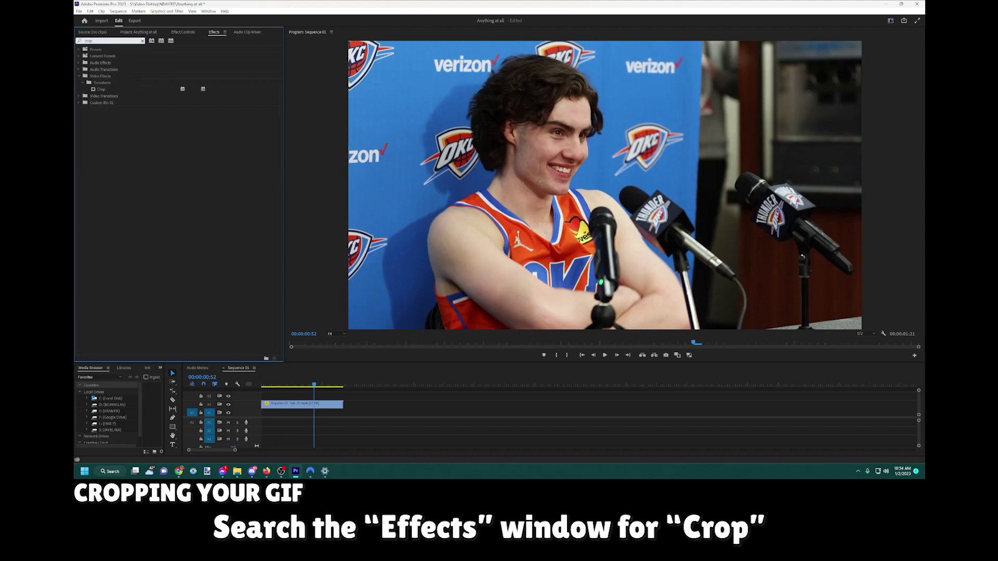
Apply the Crop effect to the timeline clip and bring up its crop settings.
left_click_drag(100, 89, 301, 405)
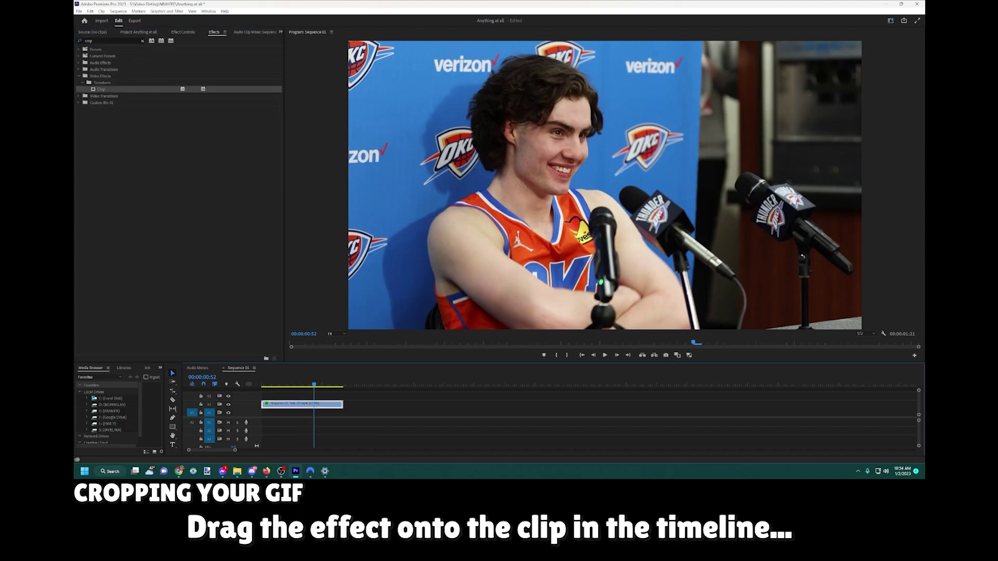
key("shift+5")
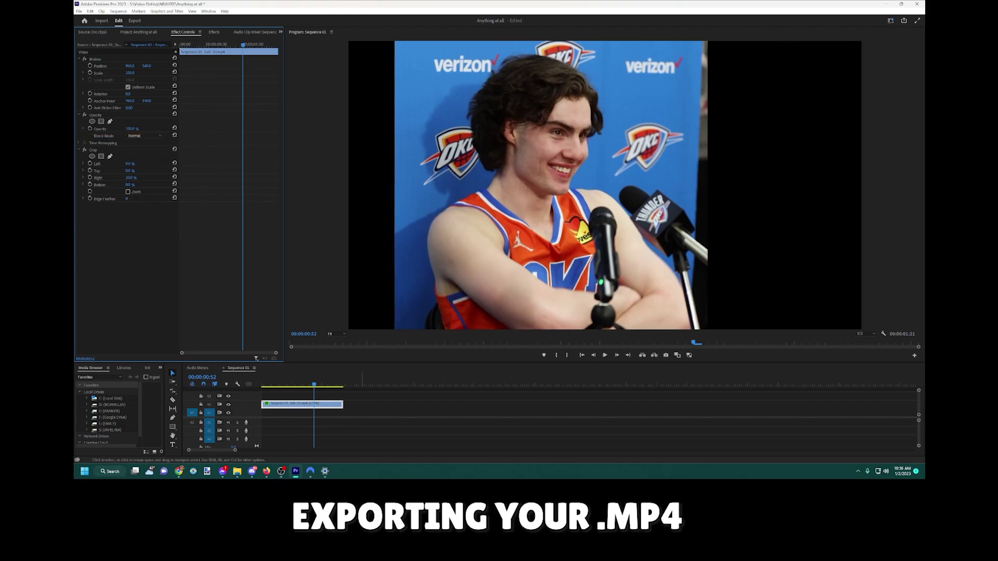
Nest the clip as a sequence named 'Whatever you'd like' and show it in the Project panel.
key("Home")
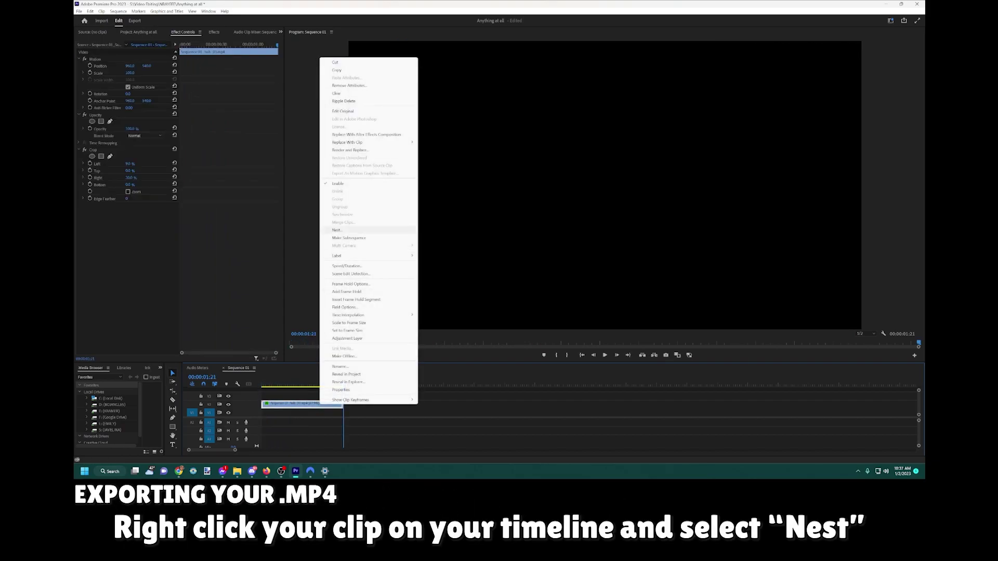
left_click(337, 230)
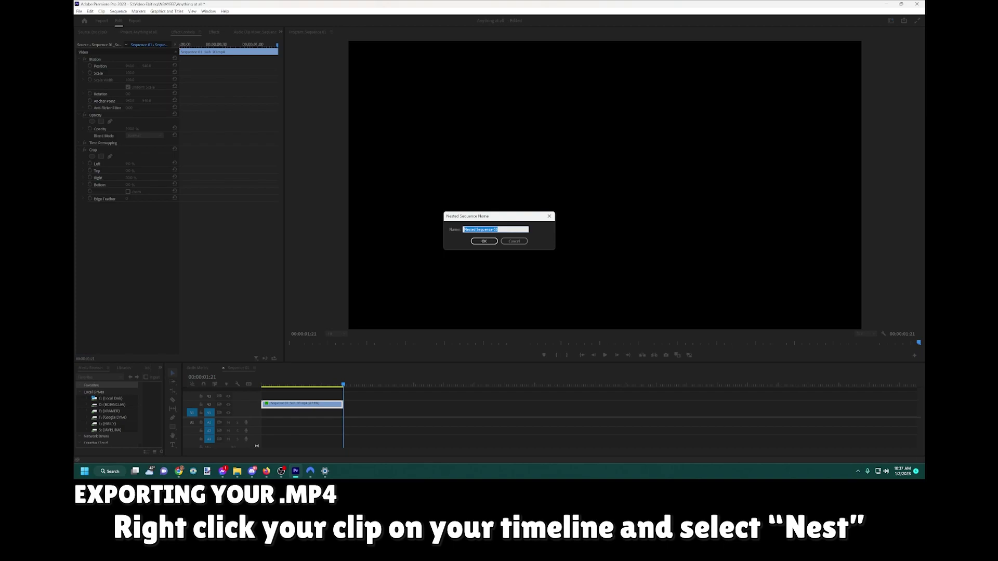
type("Whatever you'd like")
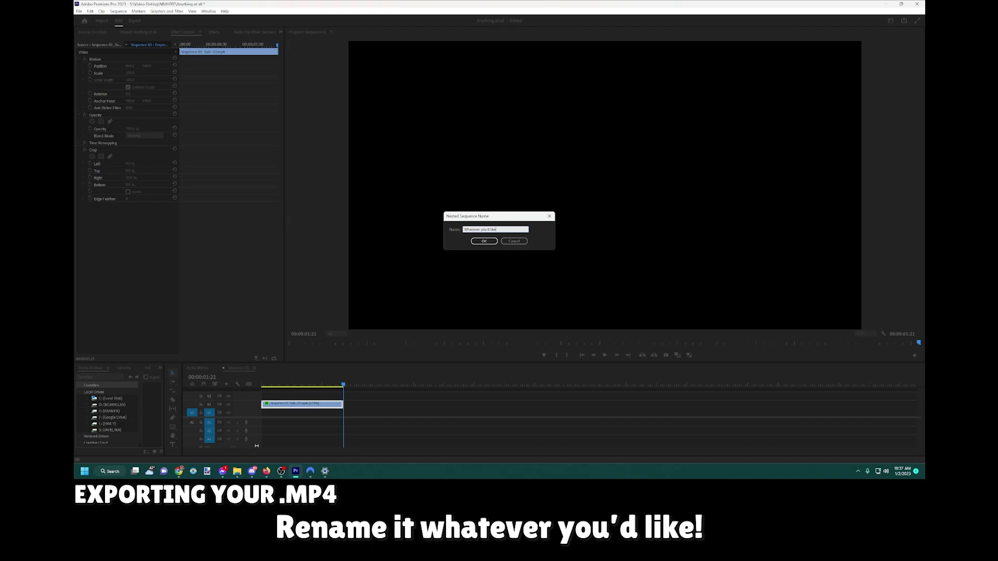
key("Return")
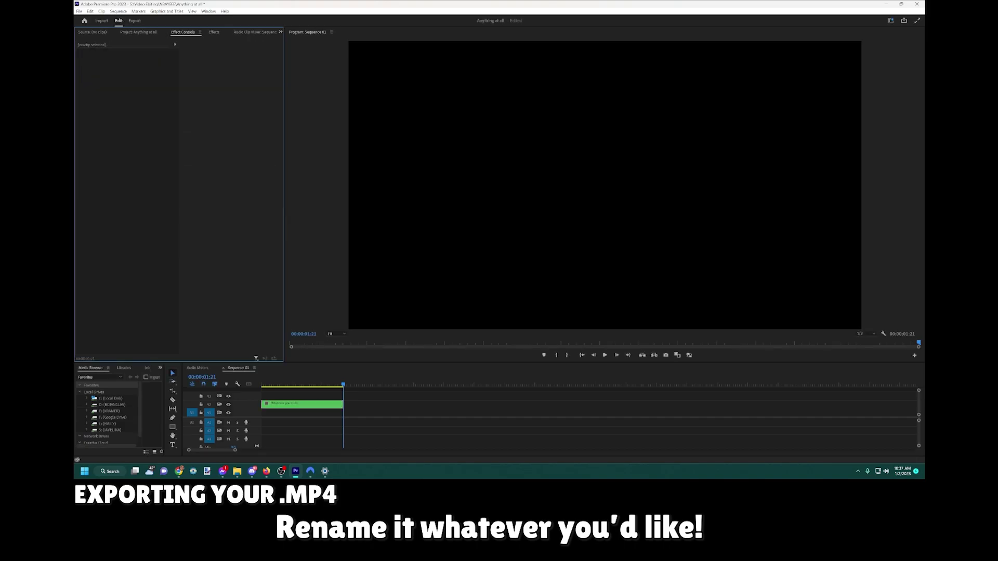
key("shift+1")
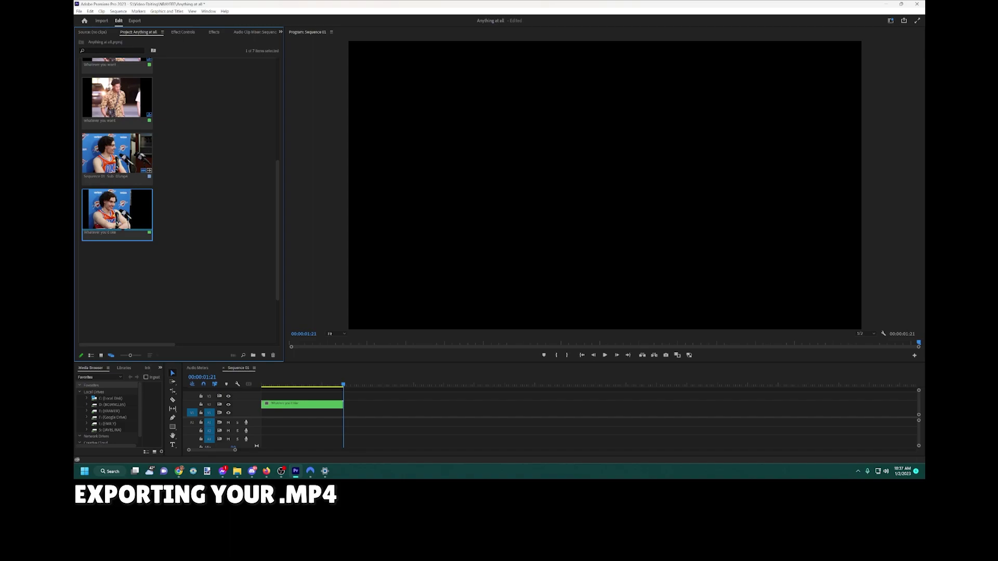
Open Export Media for the 'Whatever you'd like' nested sequence.
right_click(111, 211)
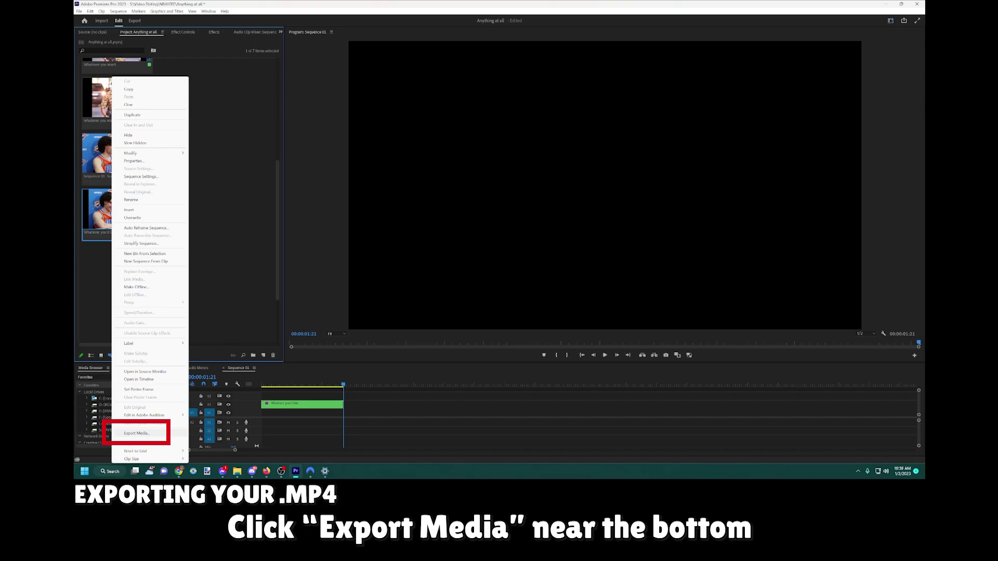
left_click(136, 434)
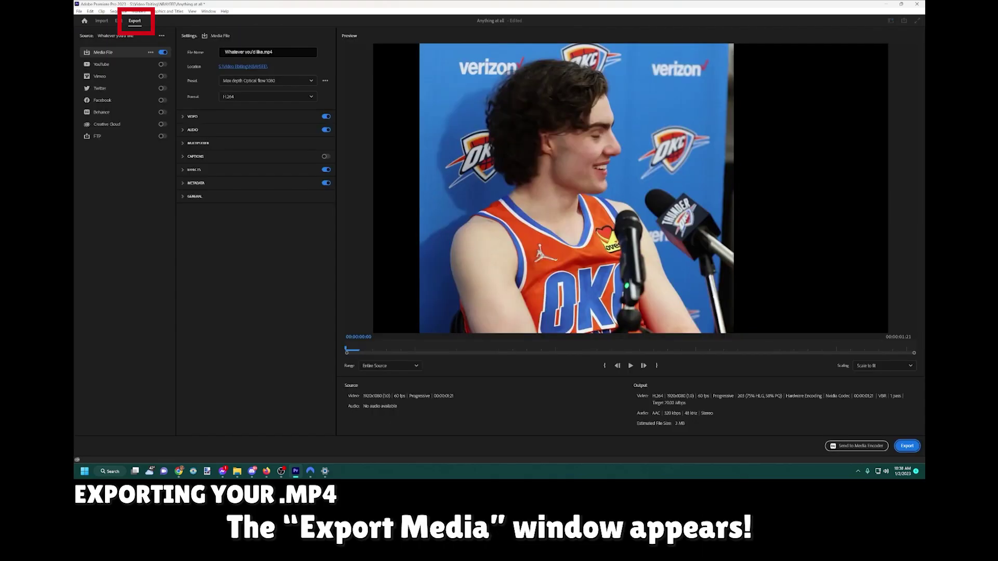
Export 'Whatever you'd like.mp4' matching source, with maximum depth, maximum render quality and Optical Flow.
left_click(267, 52)
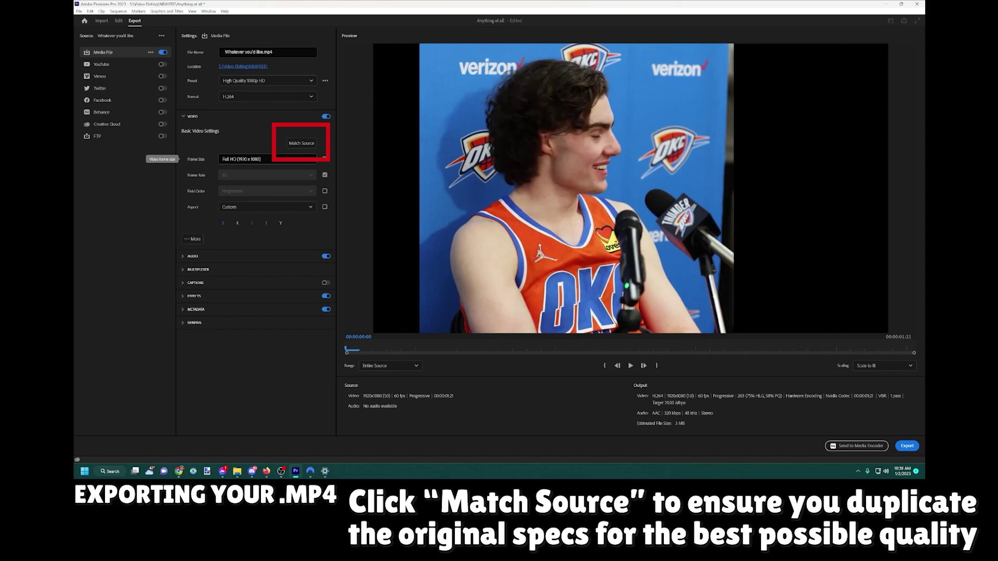
left_click(301, 143)
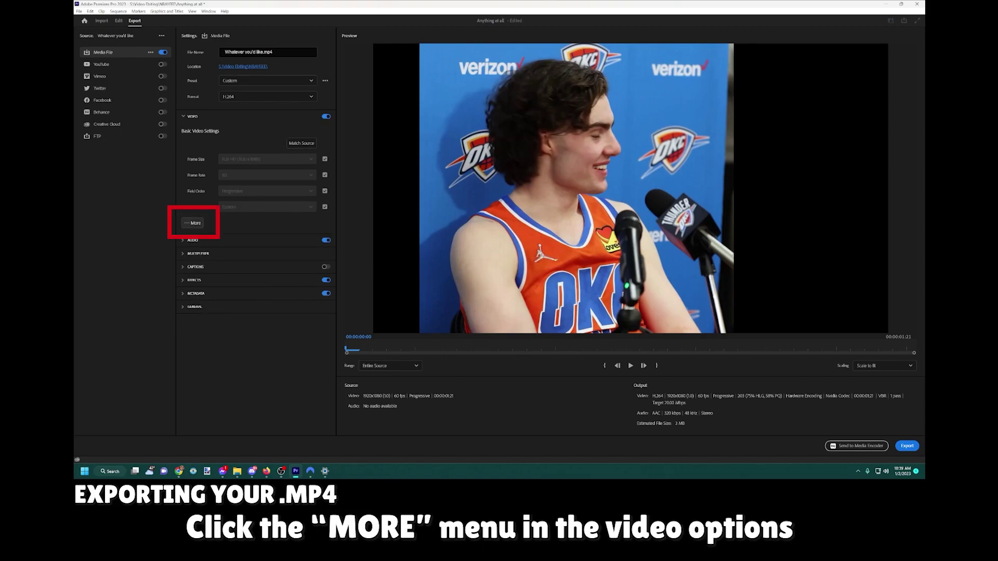
left_click(194, 223)
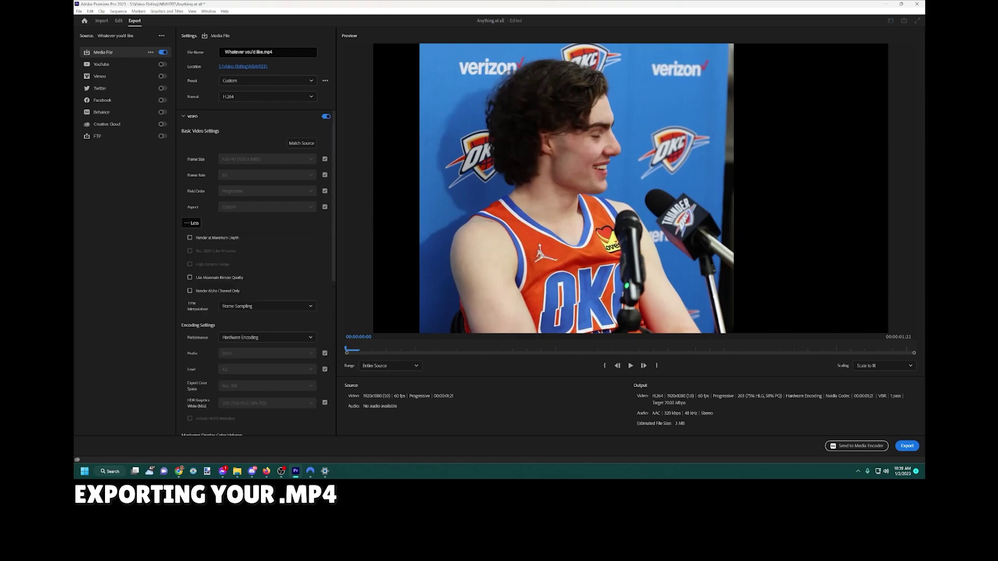
left_click(189, 238)
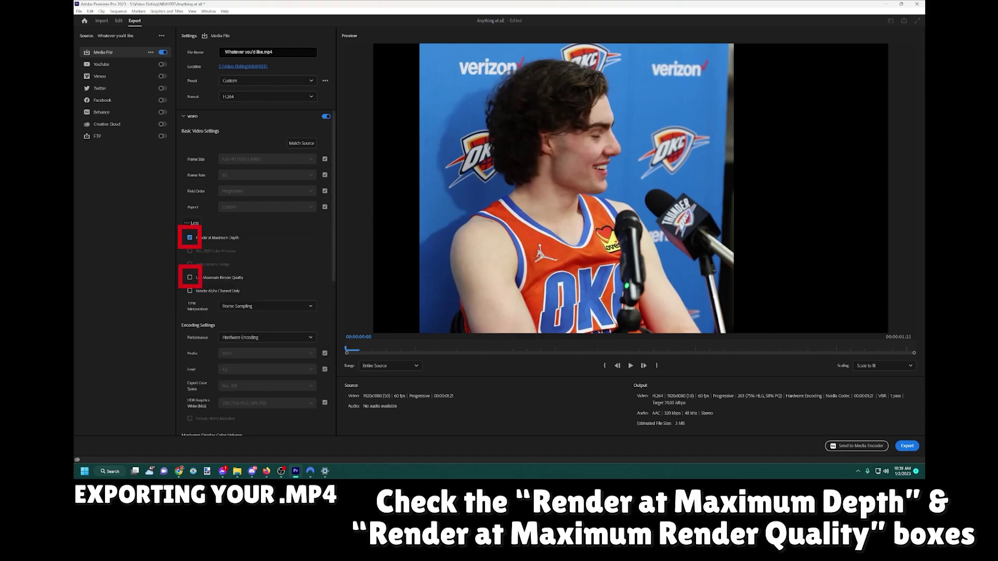
left_click(189, 277)
left_click(267, 306)
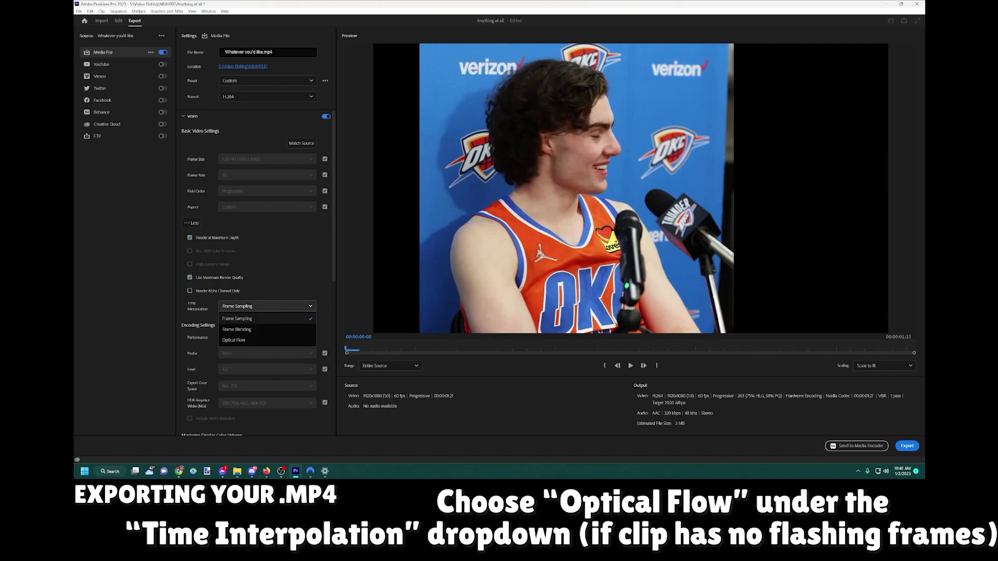
left_click(234, 340)
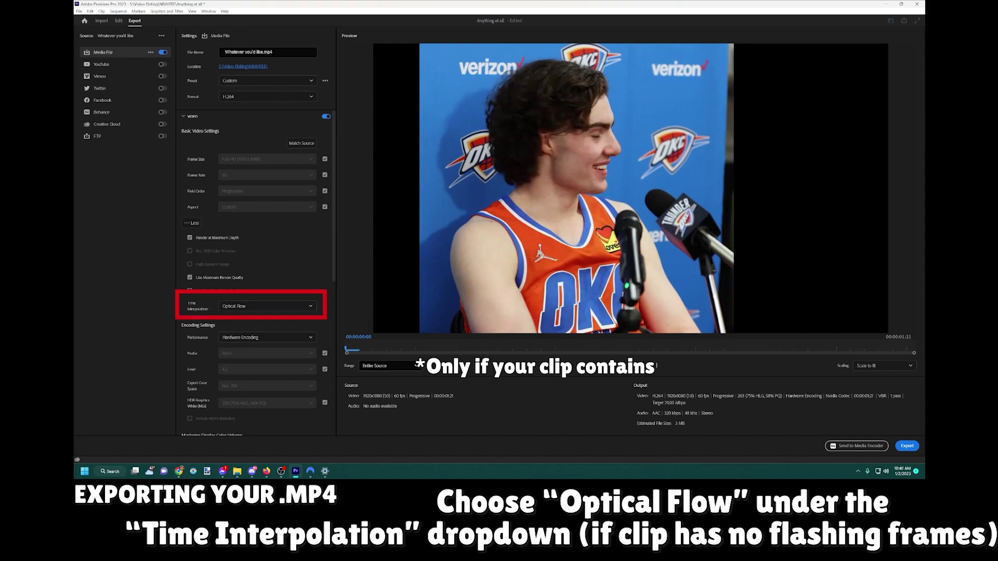
left_click(416, 366)
left_click(417, 365)
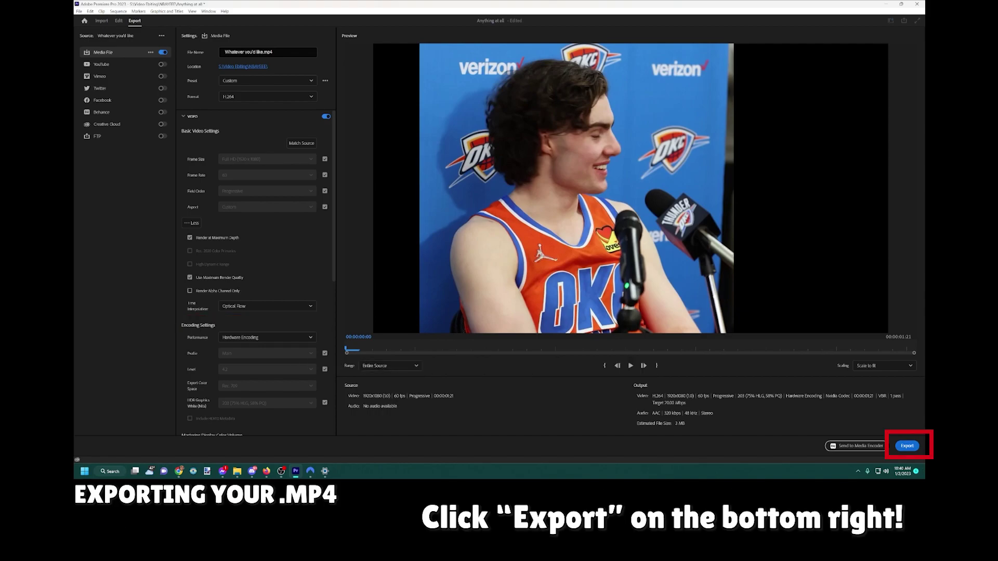
left_click(908, 446)
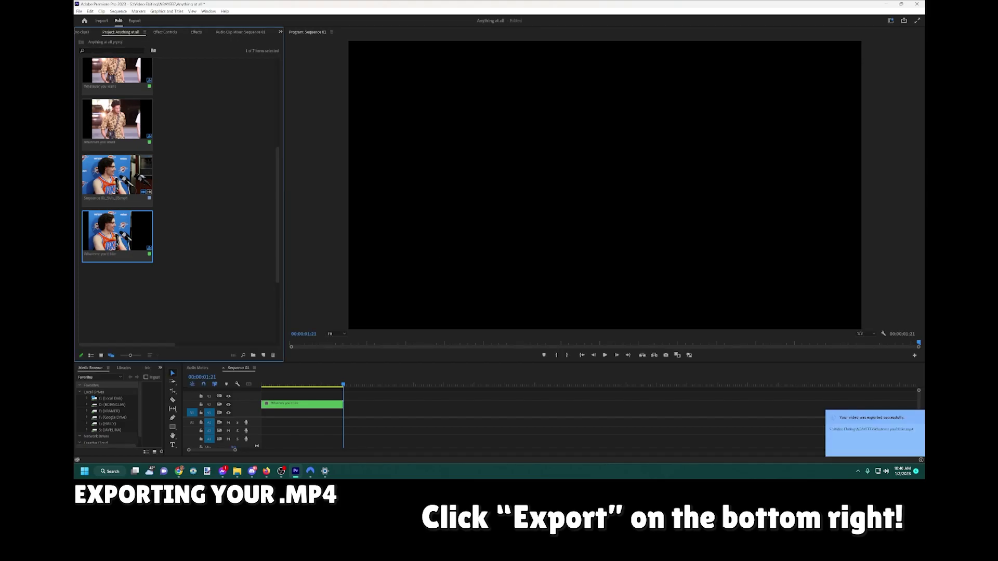
Find the exported 'Whatever you'd like.mp4' in File Explorer and play it from near the start.
left_click(237, 471)
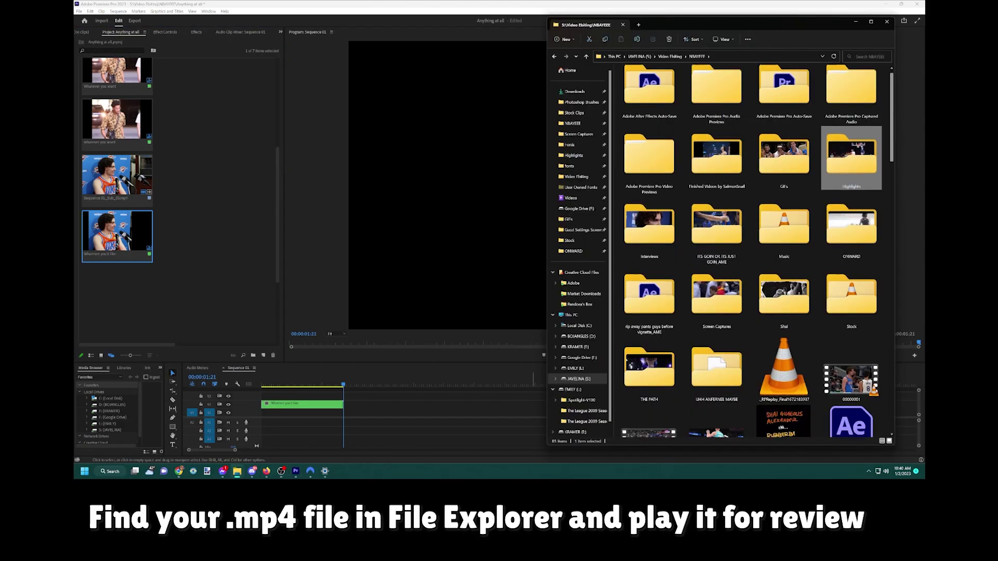
scroll(748, 250, "down", 5)
scroll(749, 250, "down", 5)
scroll(749, 250, "down", 3)
left_click(784, 179)
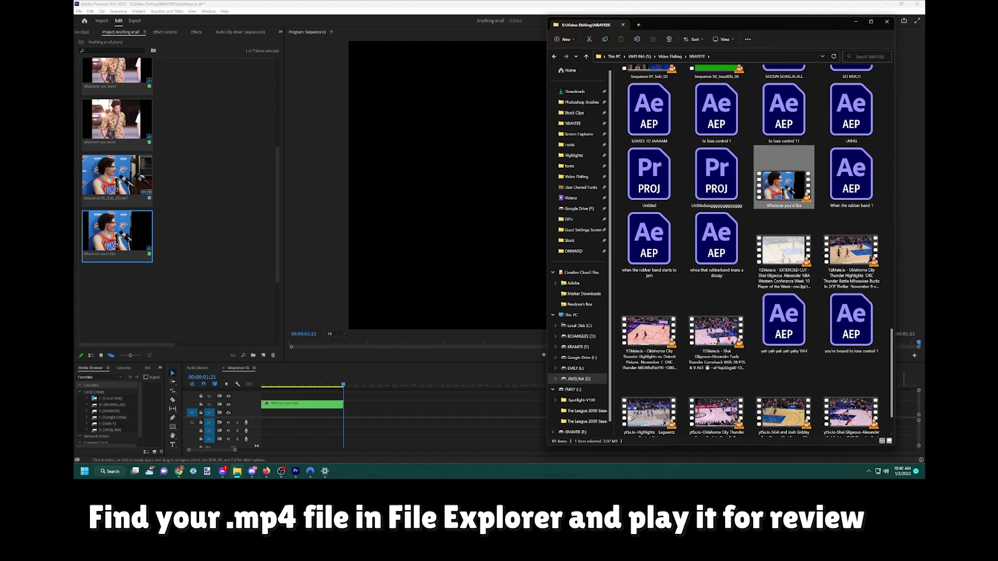
double_click(784, 180)
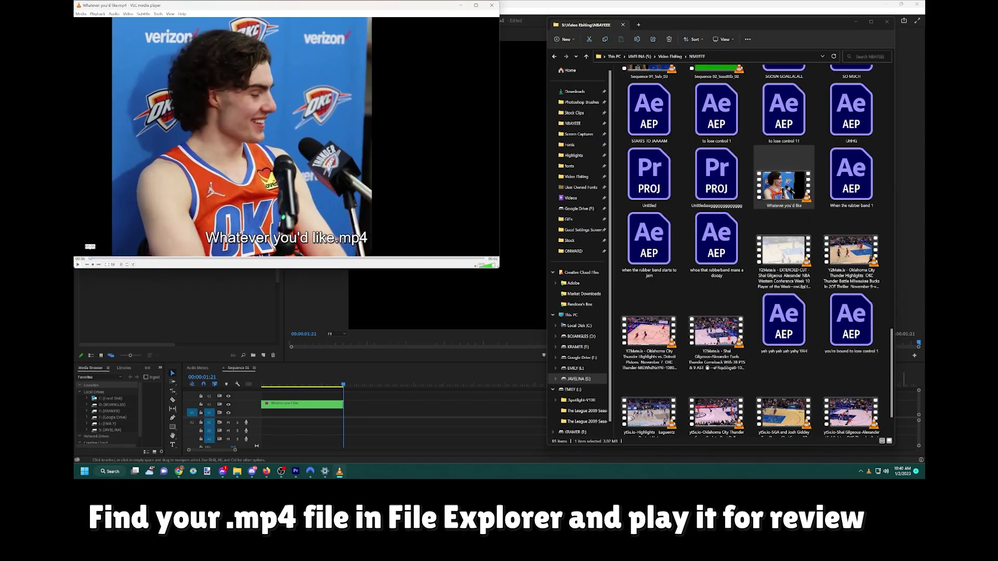
left_click(94, 258)
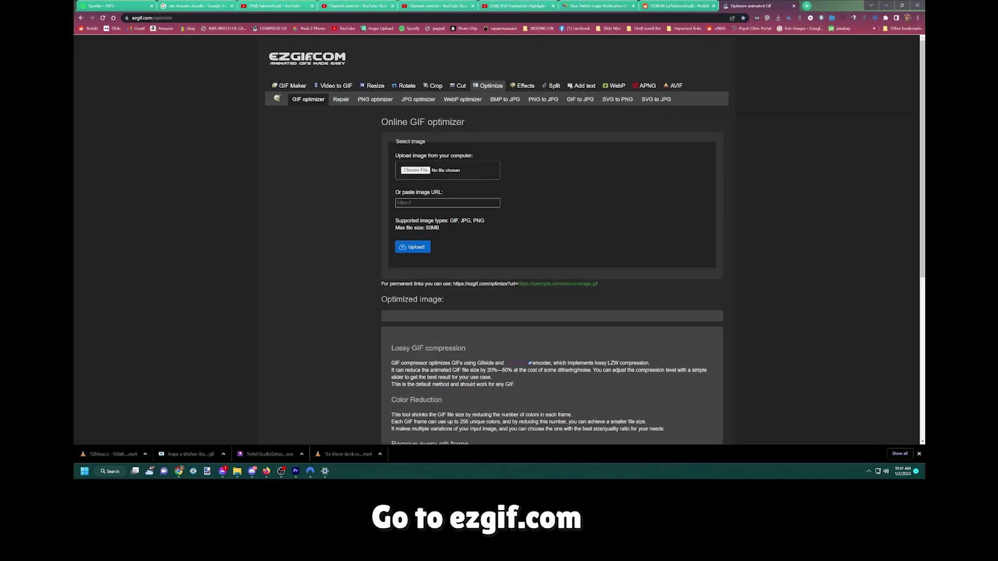
Open ezgif's Video to GIF converter and review the uploaded clip cropped to 450×418 px.
left_click(333, 85)
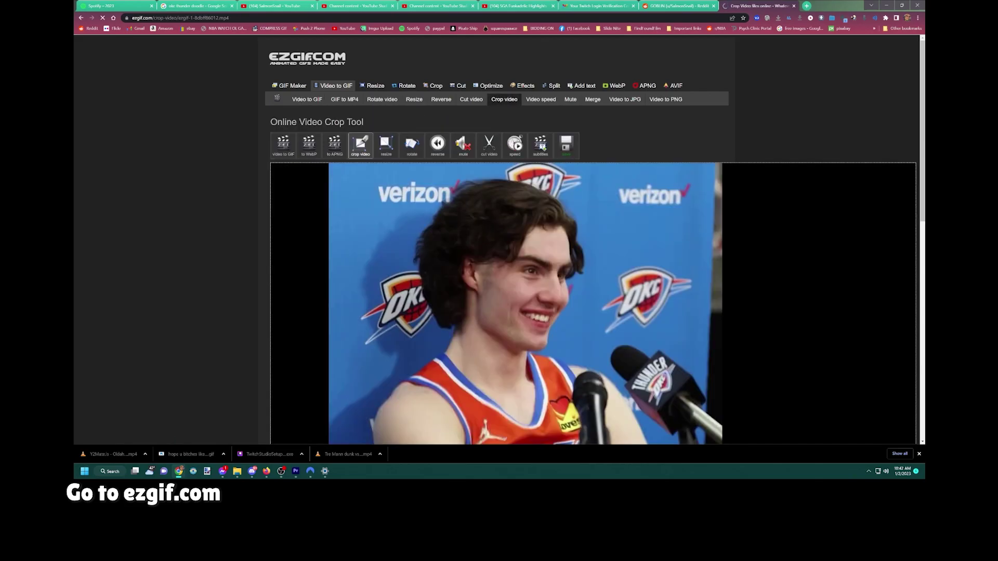
scroll(593, 260, "down", 1)
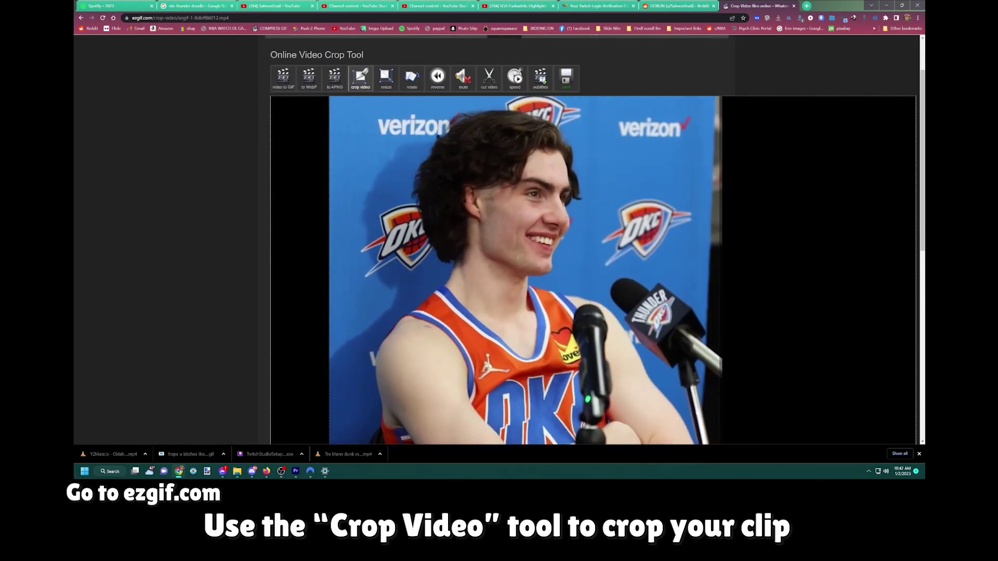
scroll(592, 234, "down", 4)
scroll(593, 234, "up", 1)
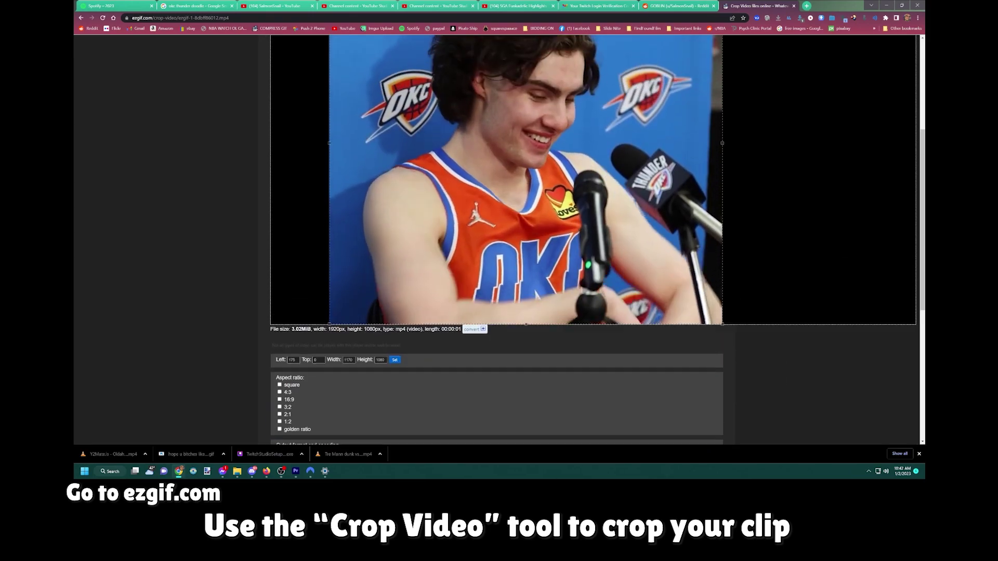
scroll(593, 234, "up", 1)
scroll(593, 234, "up", 1)
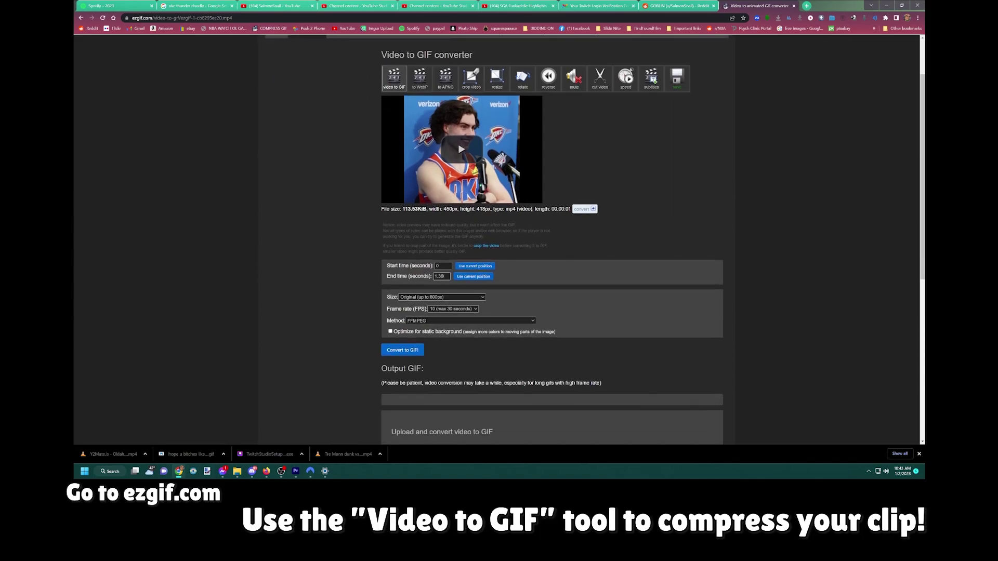
Keep the original output size, set the frame rate to 33 fps, and preview the cropped clip.
left_click(442, 297)
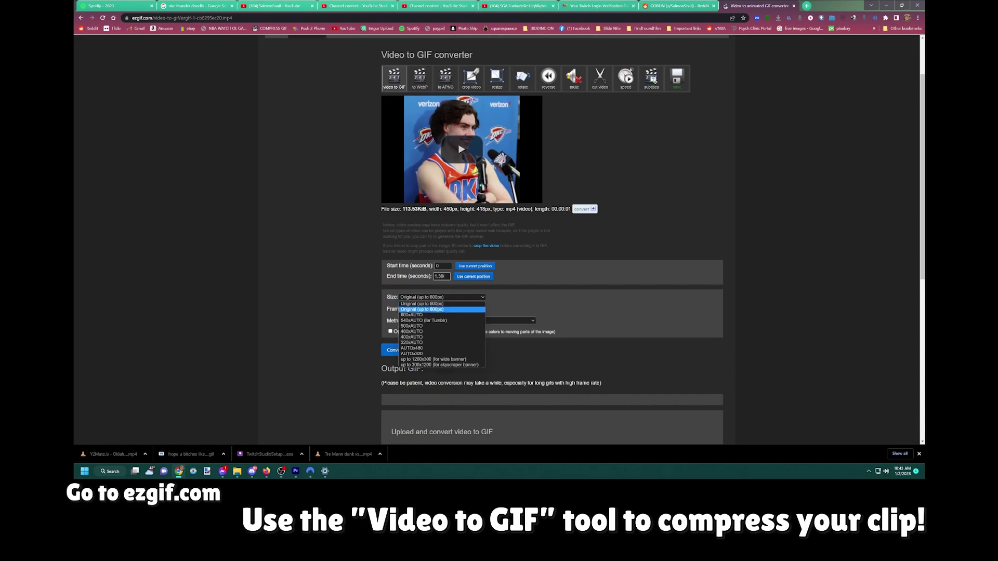
left_click(422, 304)
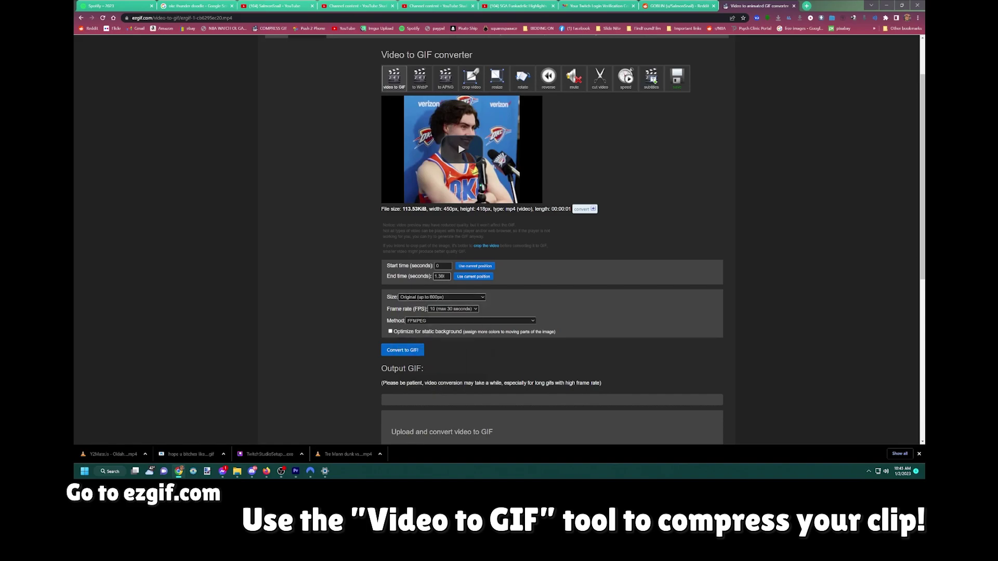
left_click(442, 297)
left_click(423, 304)
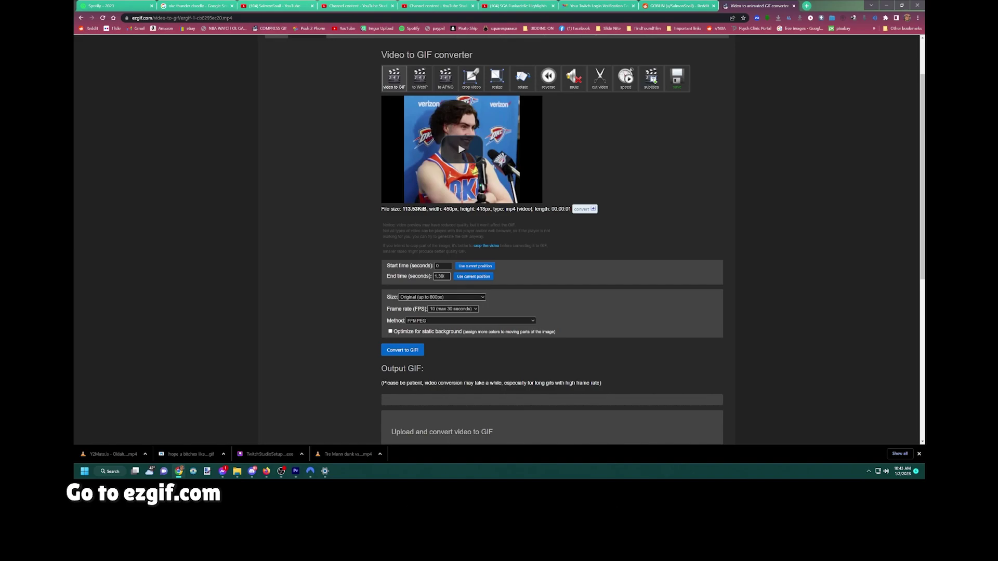
left_click(454, 309)
left_click(451, 354)
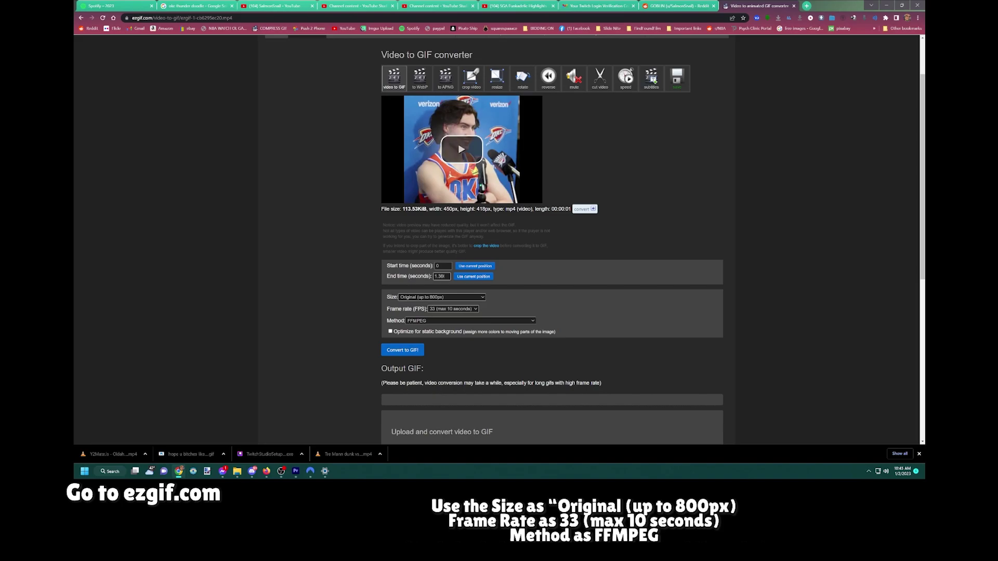
left_click(461, 149)
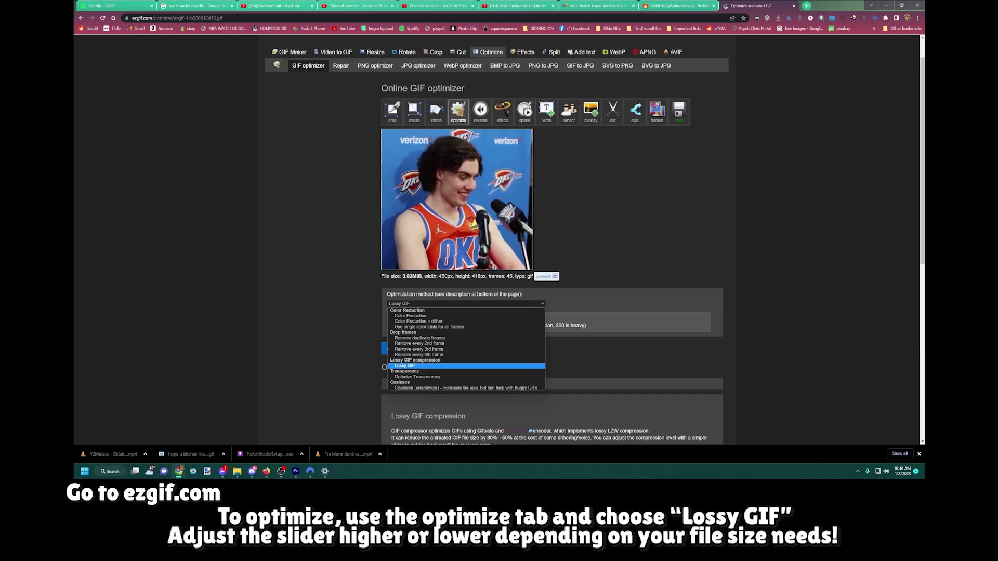
Optimize the GIF with Lossy GIF compression lowered to level 26.
key("Return")
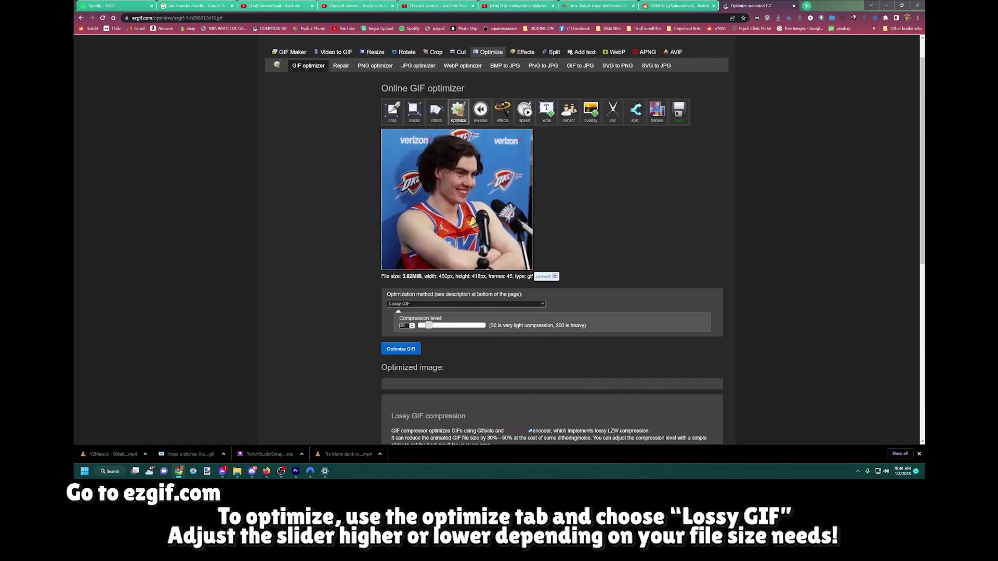
left_click_drag(428, 326, 423, 325)
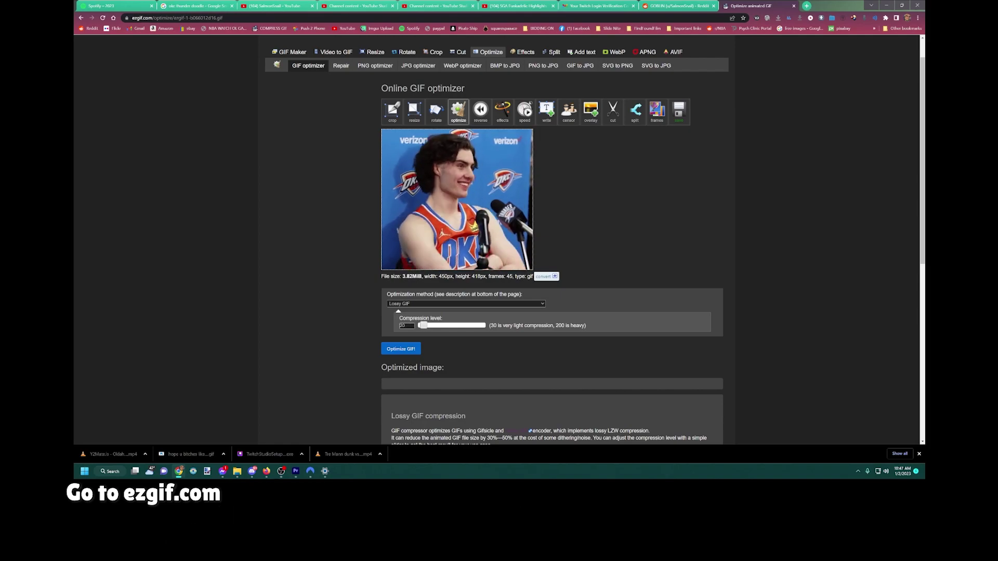
key("Return")
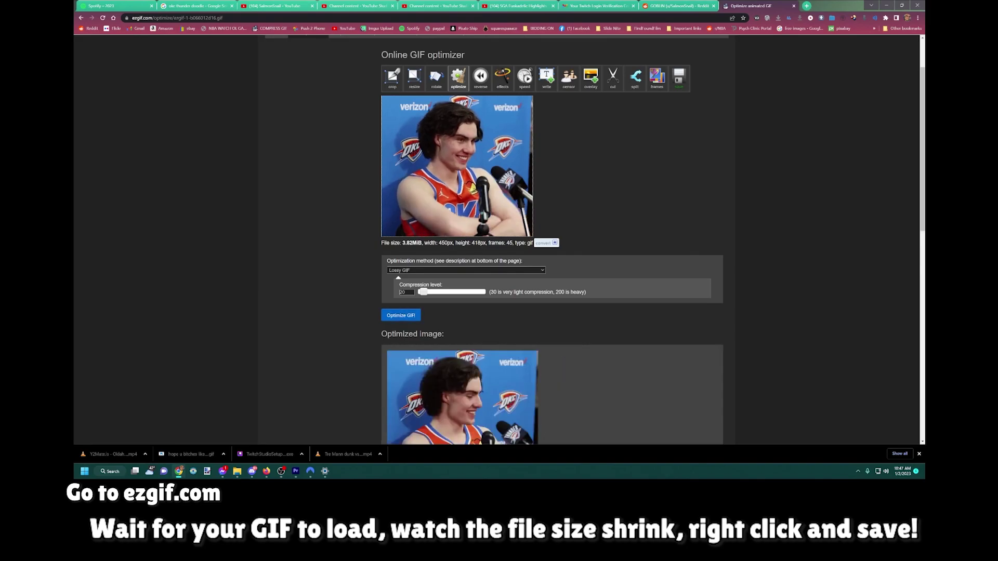
Save the optimized 3.14 MiB GIF as 'josh doing his thing'.
scroll(552, 240, "down", 3)
scroll(552, 240, "up", 3)
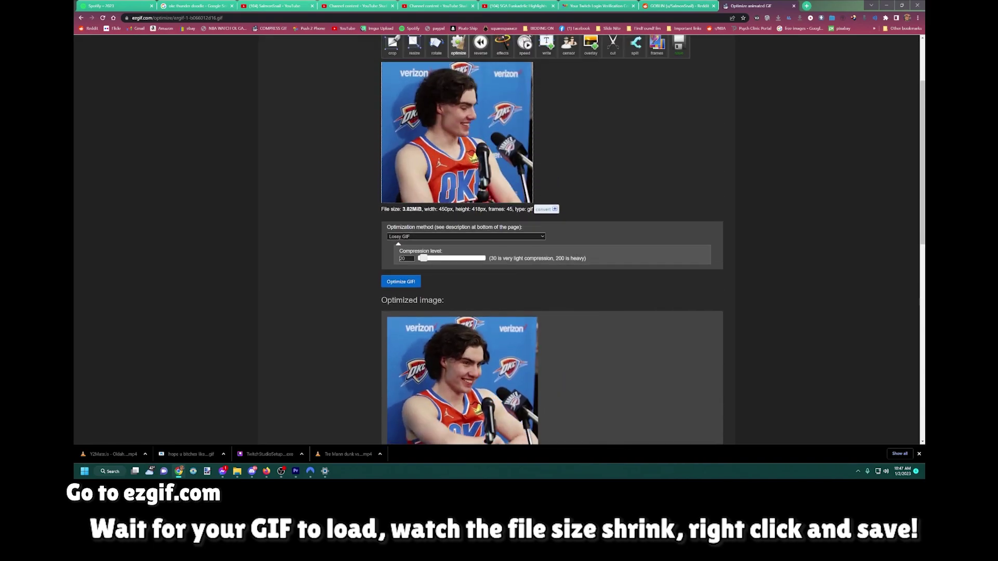
scroll(551, 240, "down", 1)
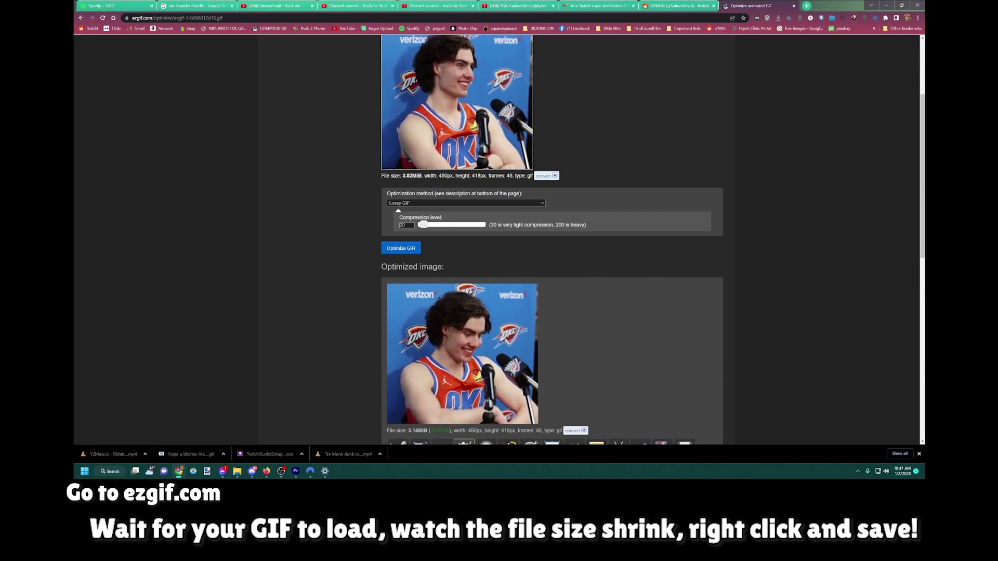
scroll(504, 218, "down", 1)
scroll(504, 219, "down", 3)
right_click(504, 216)
left_click(519, 232)
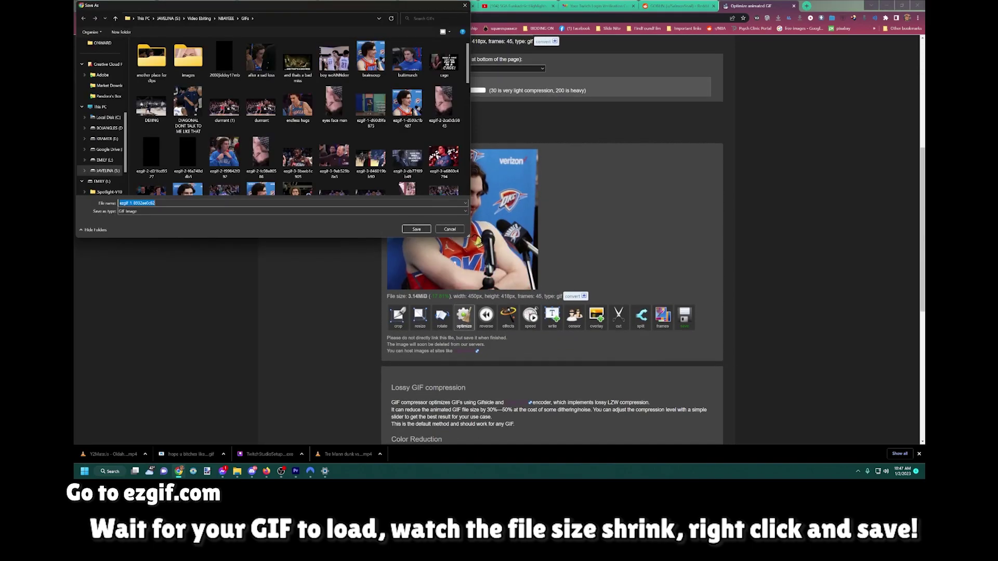
type("josh doing his")
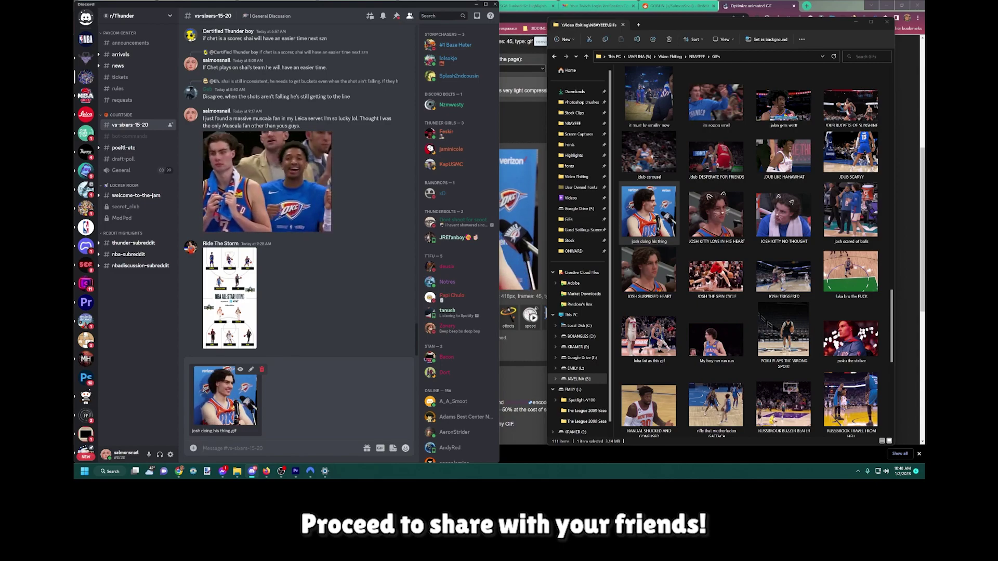
Send the josh doing his thing GIF to vs-sixers-15-20 with the caption "here's a thing!".
type("here's a thing")
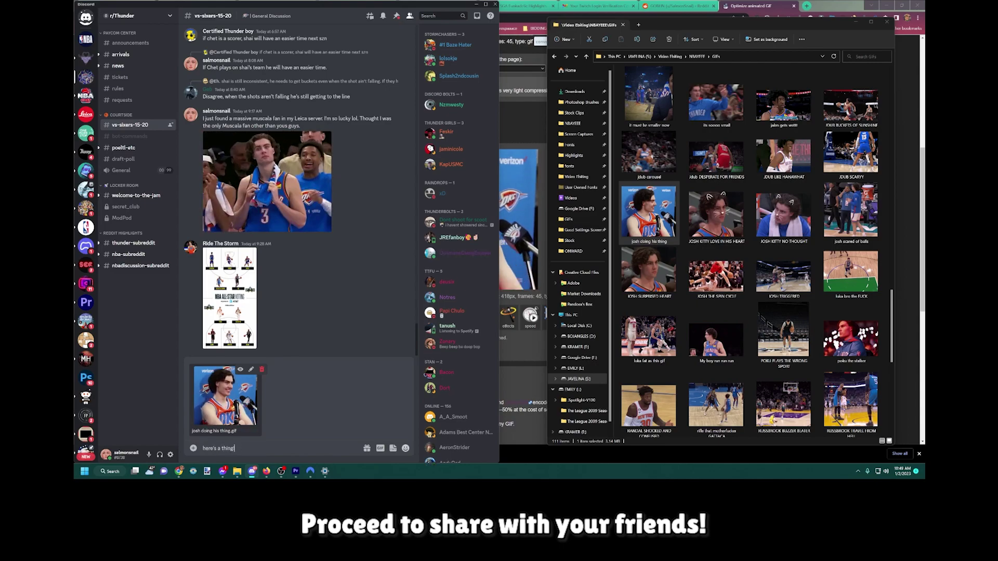
key("Return")
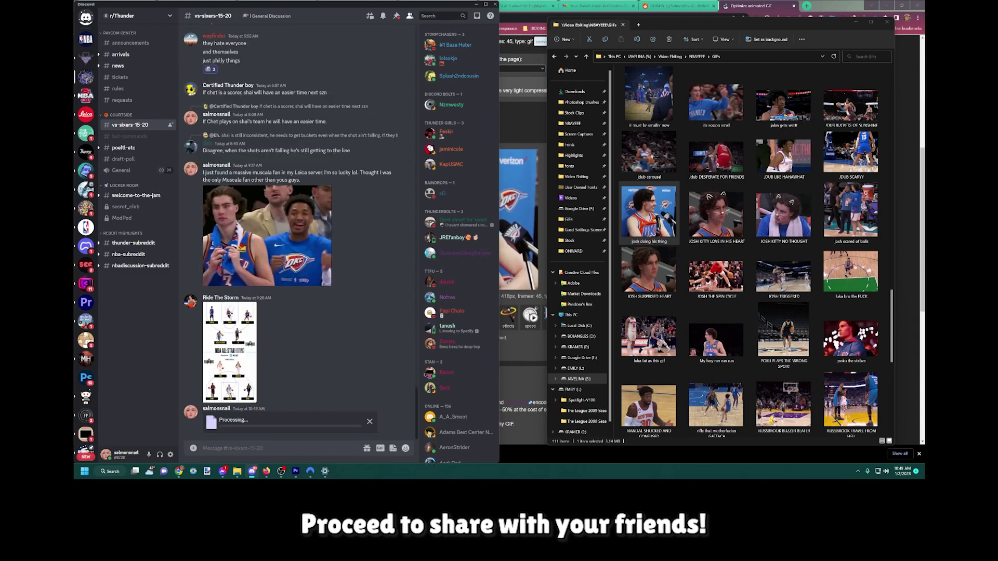
mouse_move(325, 471)
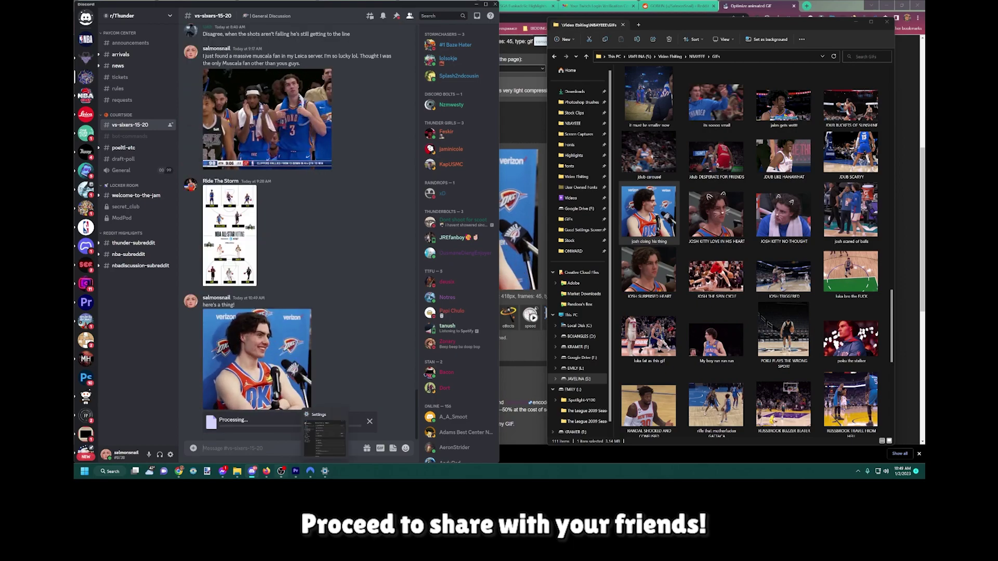